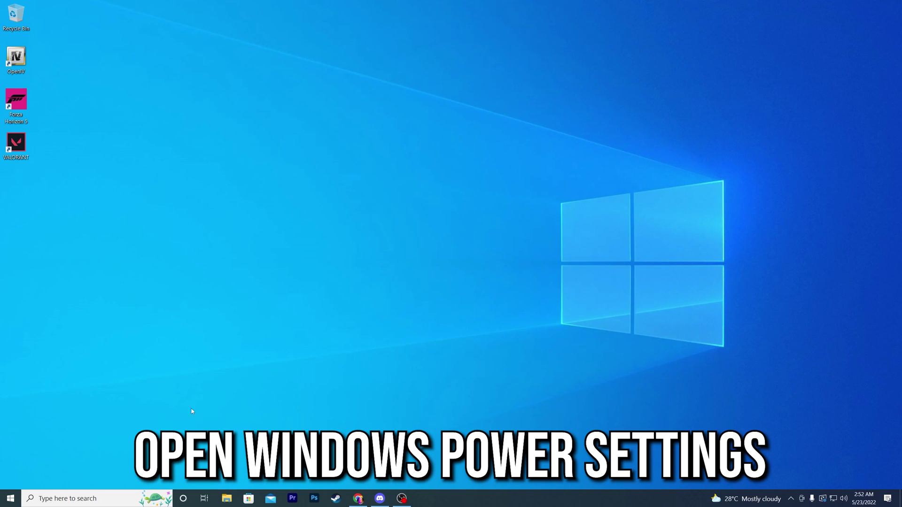
Step: Search 'power' and open the classic Power Options through Power & sleep settings
left_click(85, 499)
type("power")
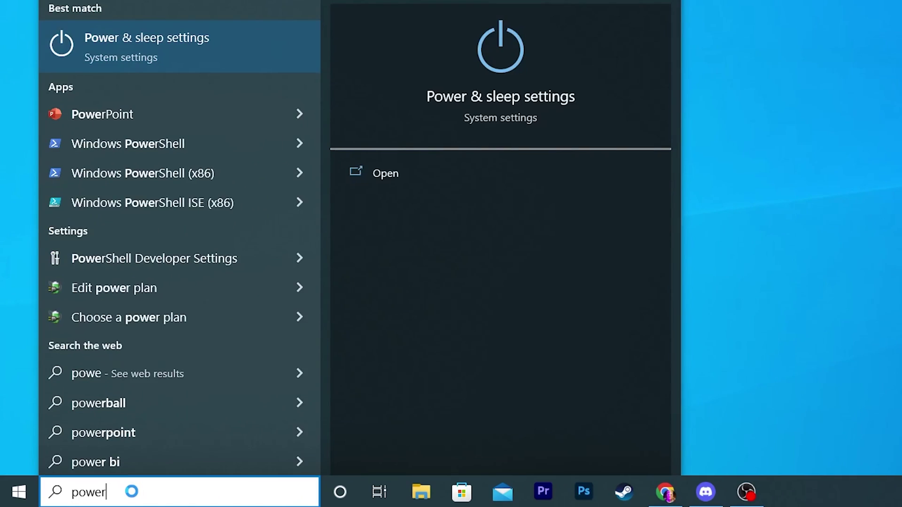
left_click(116, 49)
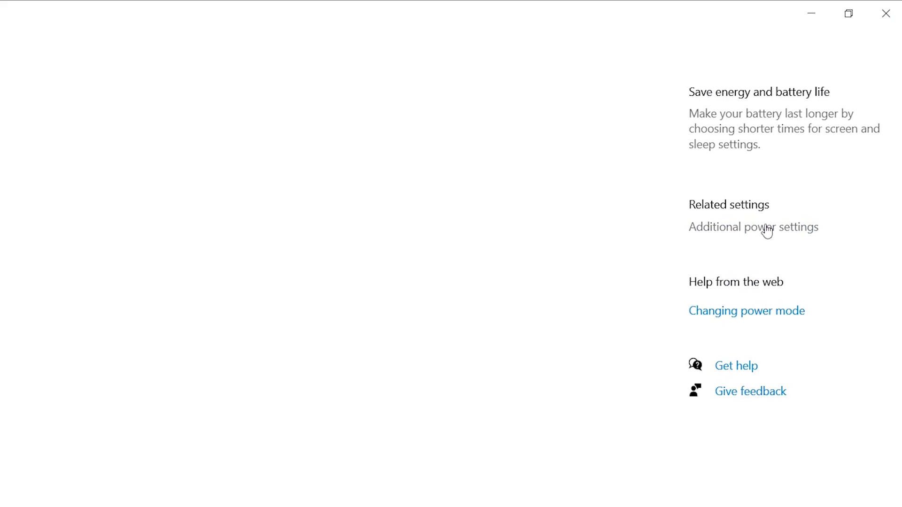
left_click(737, 232)
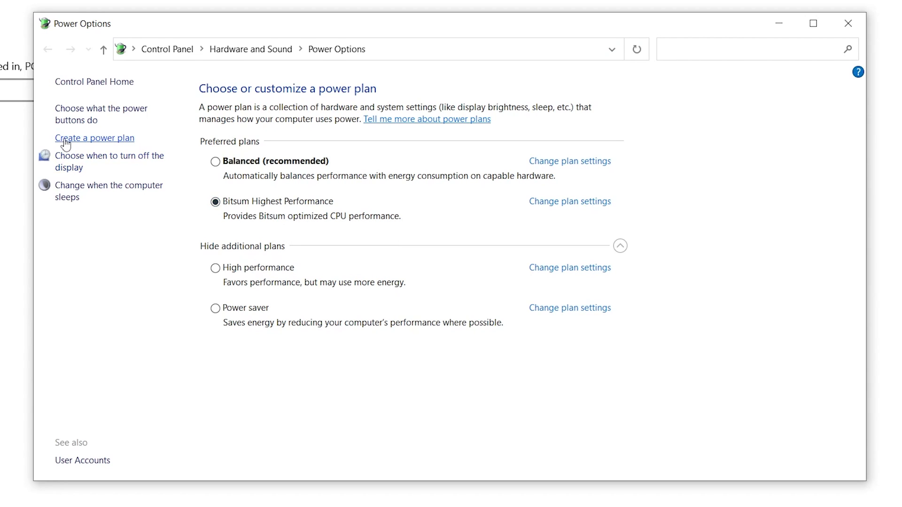
left_click(105, 147)
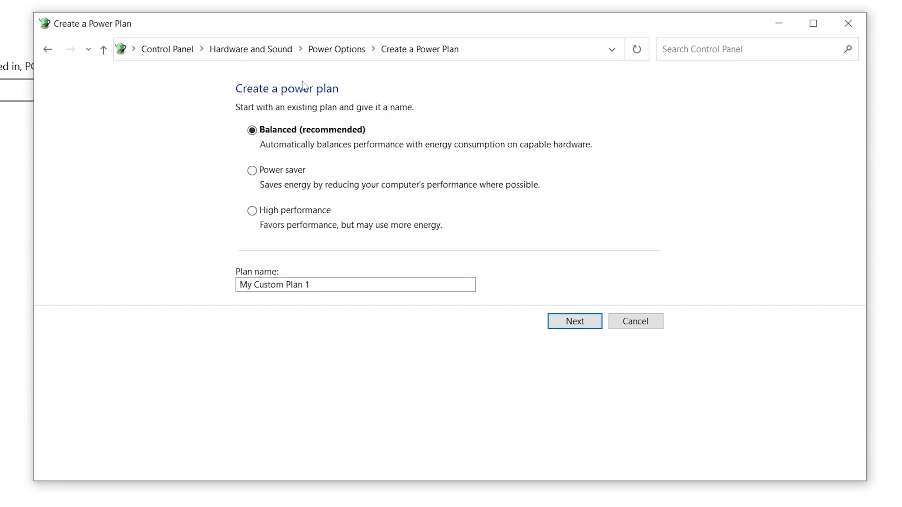
left_click(252, 212)
left_click_drag(237, 294, 336, 293)
left_click(574, 331)
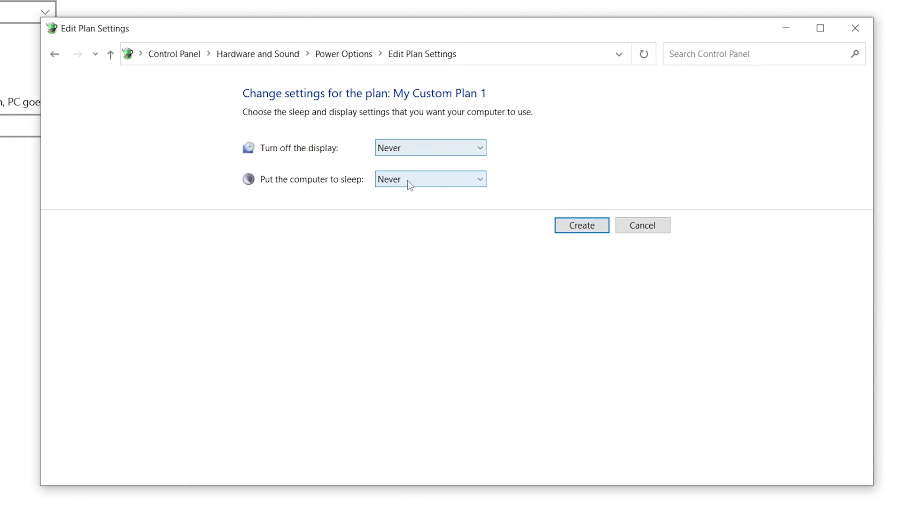
left_click(653, 230)
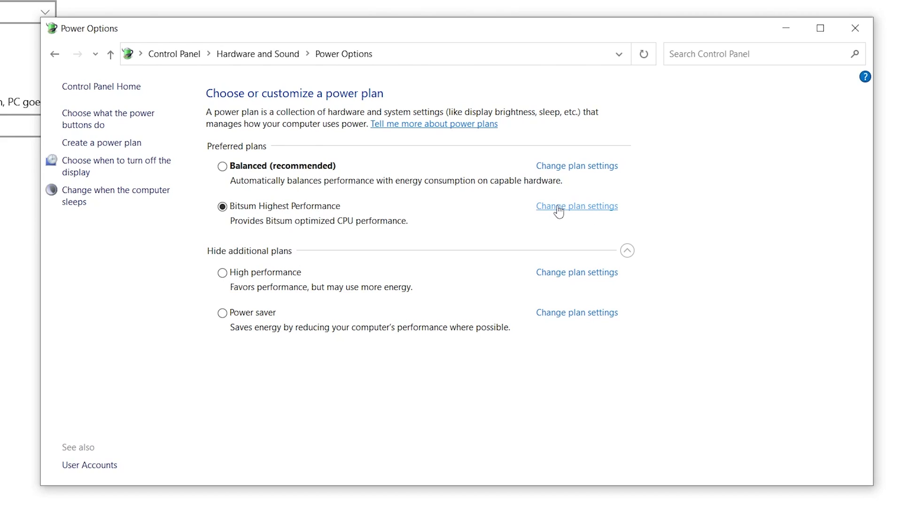
Step: Set the Bitsum Highest Performance plan's display turn-off to Never
left_click(590, 207)
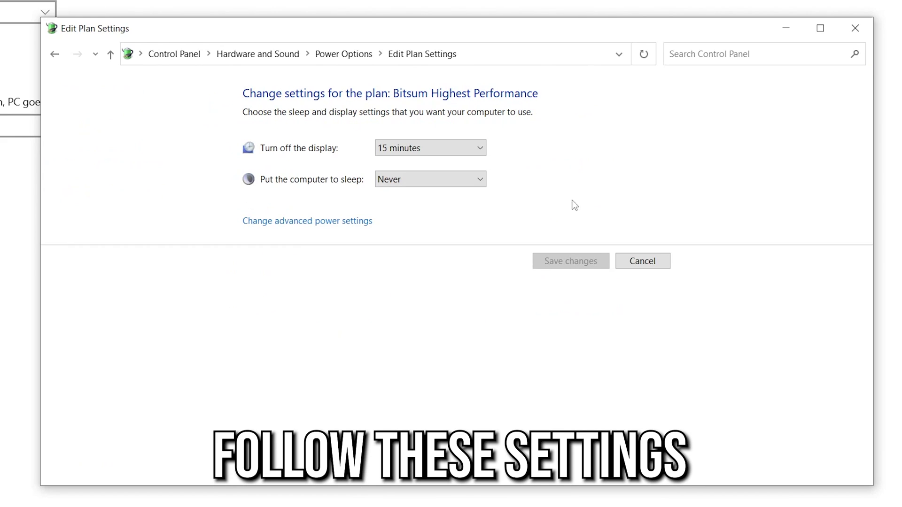
left_click(452, 148)
left_click(388, 340)
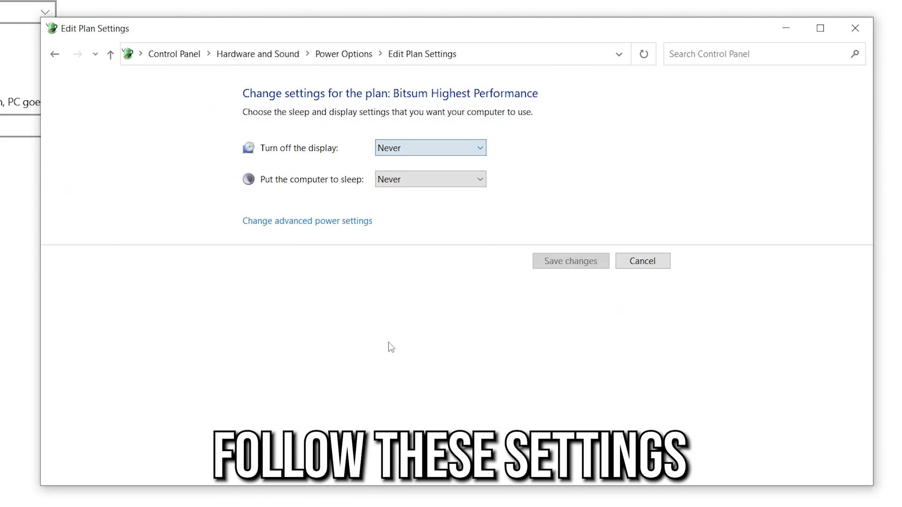
Step: Open the plan's advanced power settings dialog and centre it on screen
left_click(305, 228)
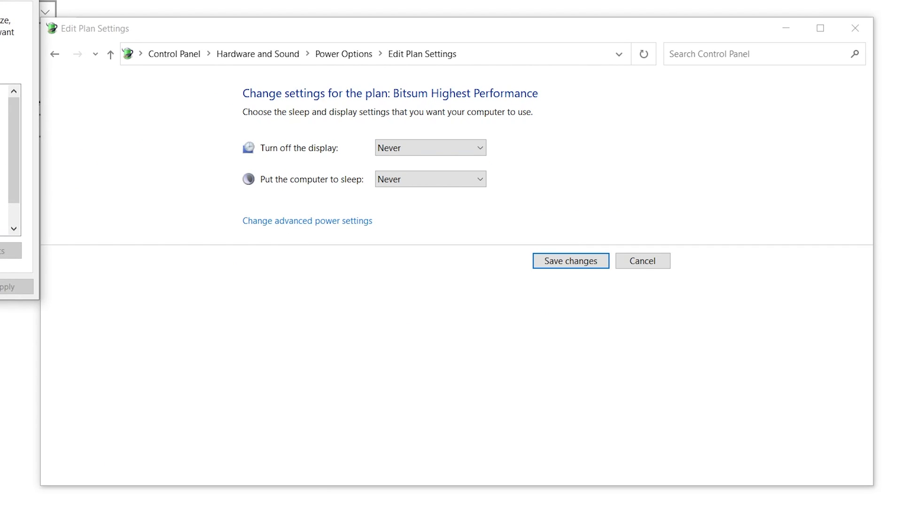
left_click_drag(0, 0, 386, 97)
left_click(269, 214)
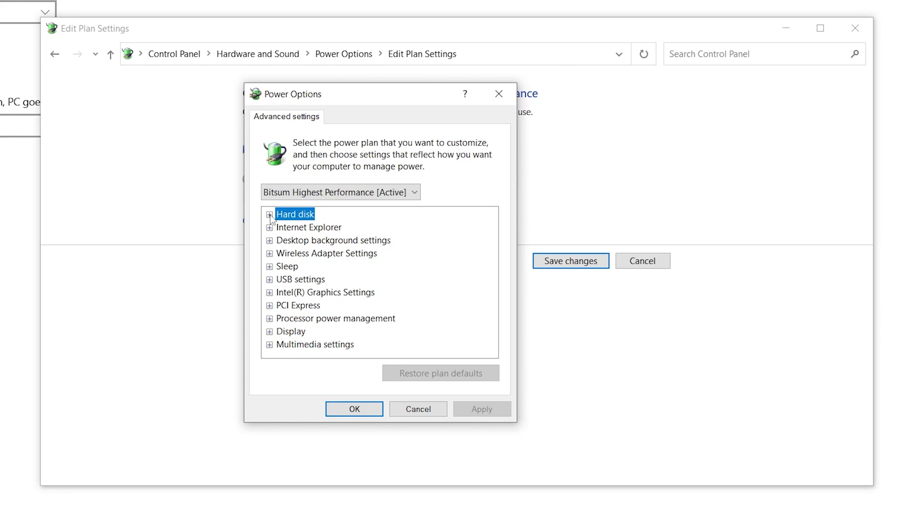
Step: Check the Hard disk turn-off time and confirm JavaScript Timer Frequency is Maximum Performance
left_click(269, 215)
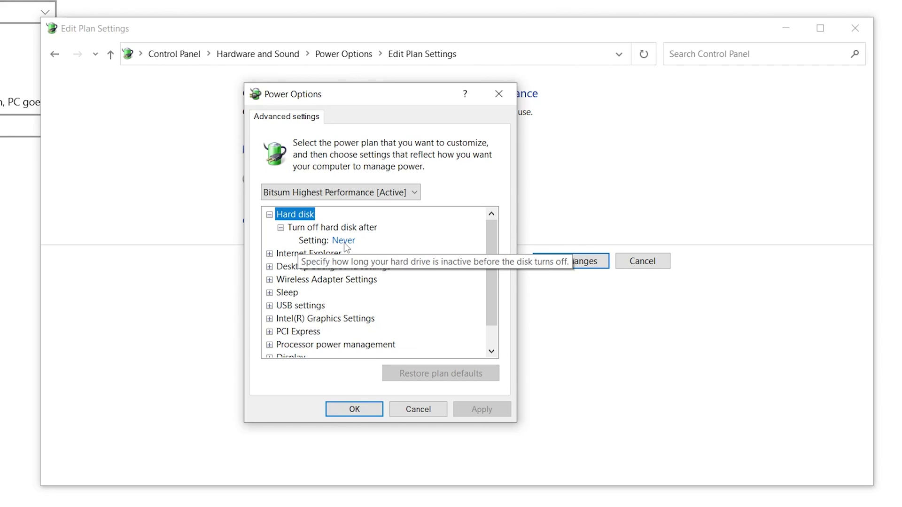
left_click(345, 242)
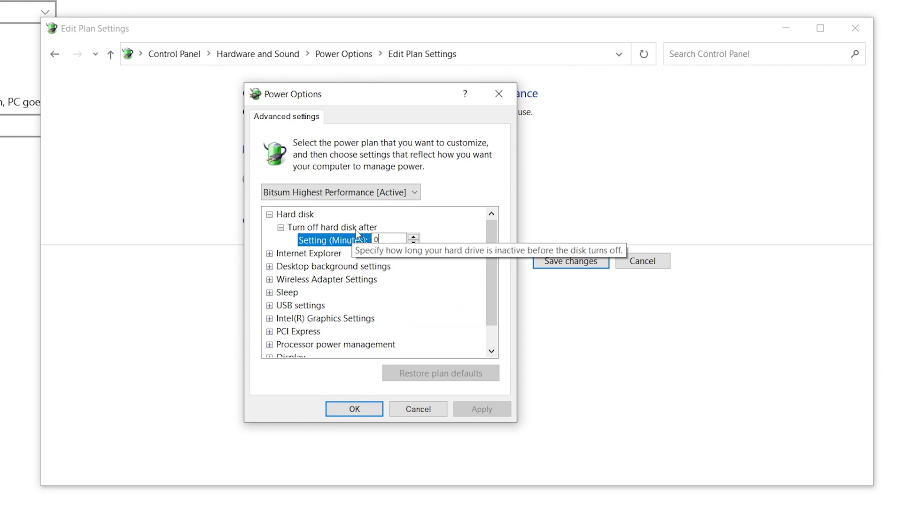
left_click(269, 215)
left_click(269, 227)
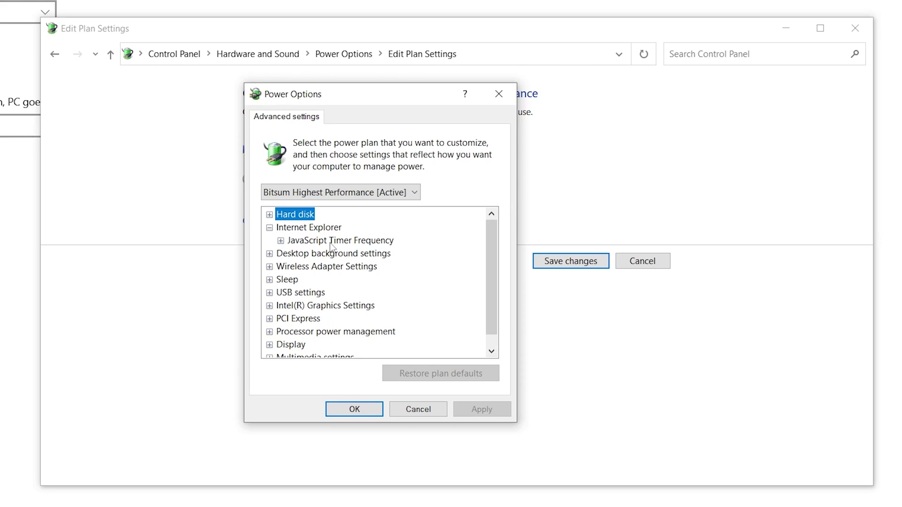
left_click(282, 241)
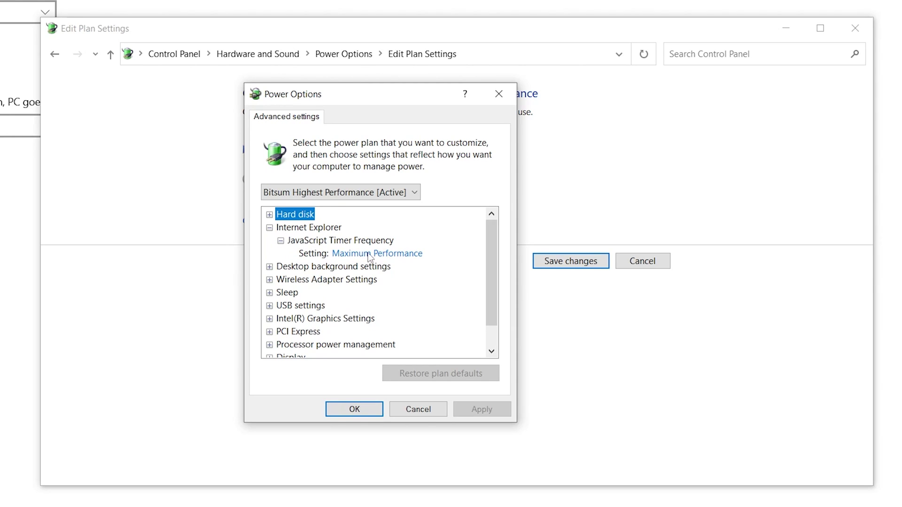
Step: Keep the desktop background slide show set to Available
left_click(269, 267)
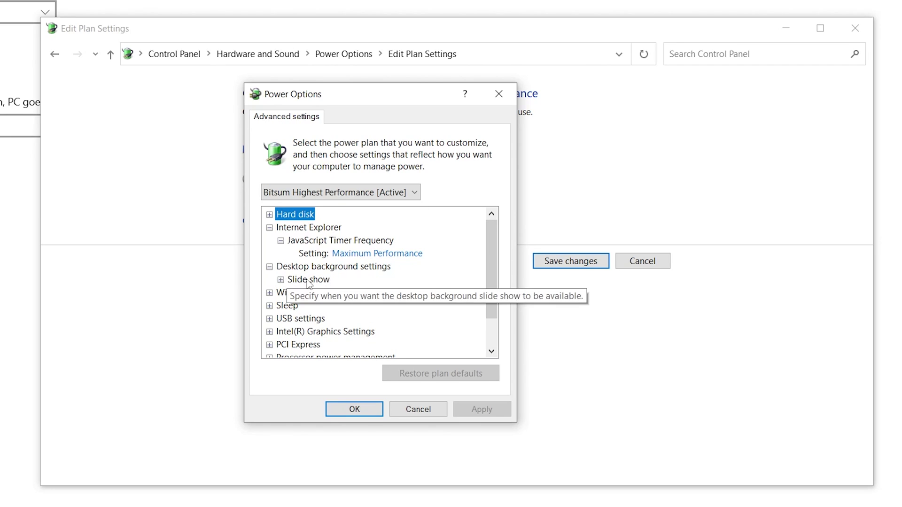
left_click(281, 280)
left_click(350, 294)
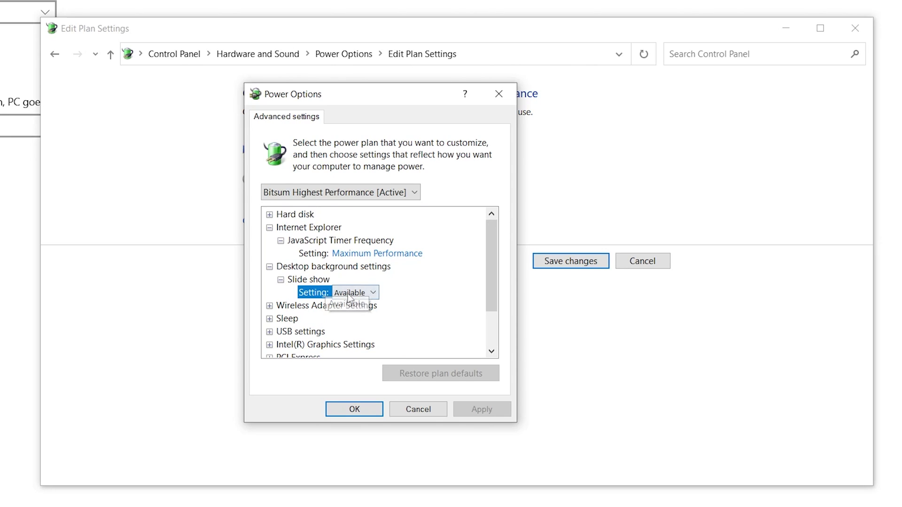
left_click(362, 294)
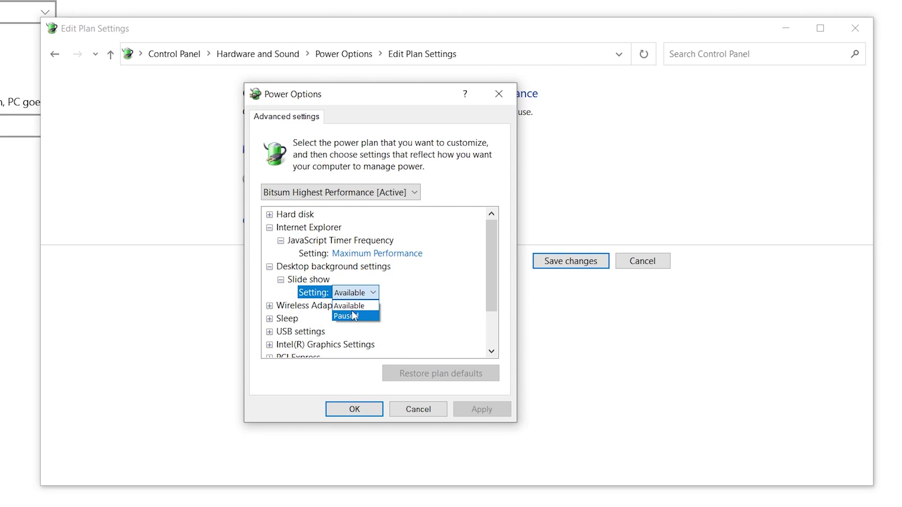
left_click(359, 306)
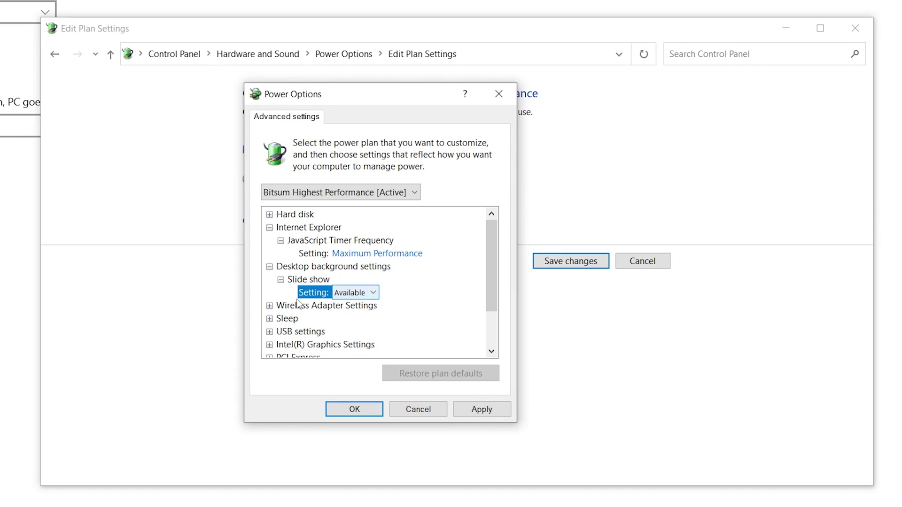
Step: Confirm wireless adapter Power Saving Mode is Maximum Performance, then expand Sleep
left_click(269, 307)
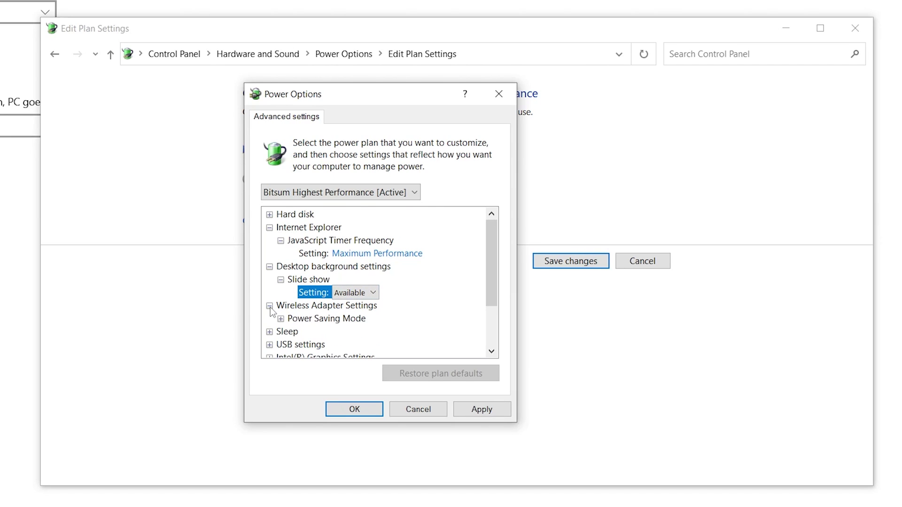
scroll(270, 307, "down", 1)
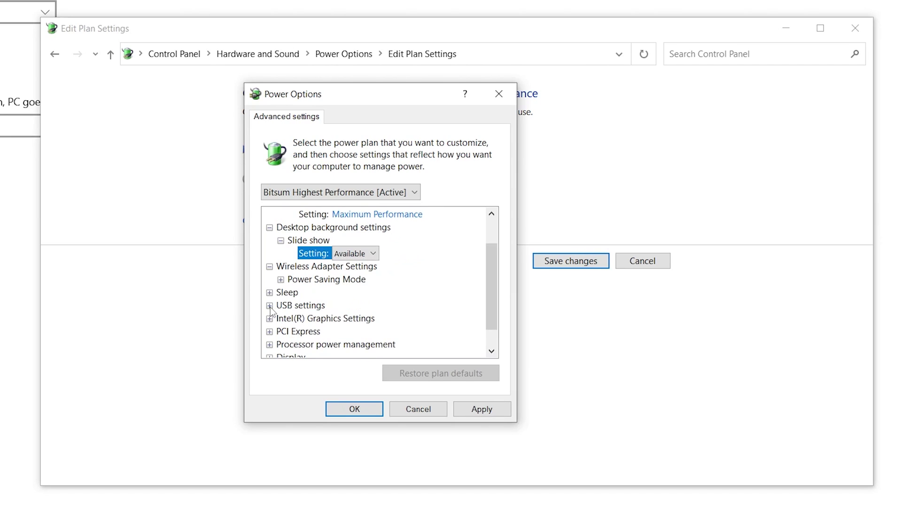
left_click(280, 280)
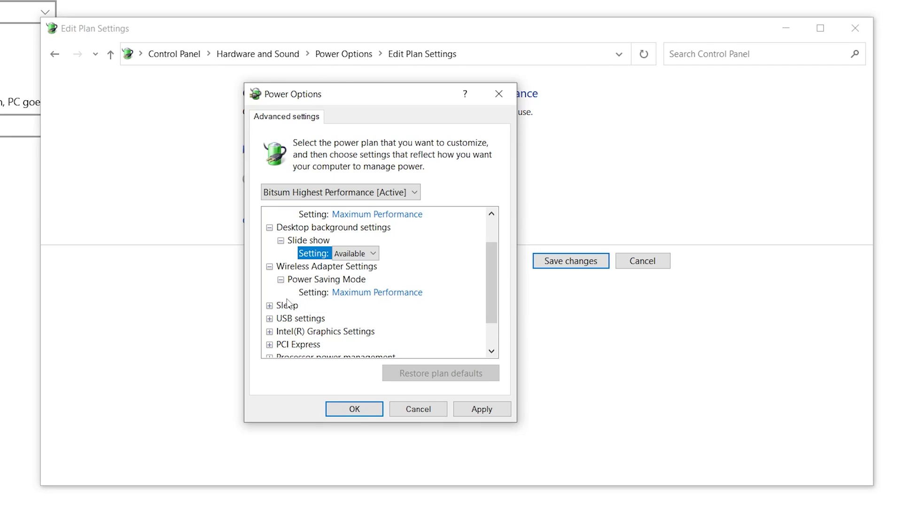
left_click(269, 306)
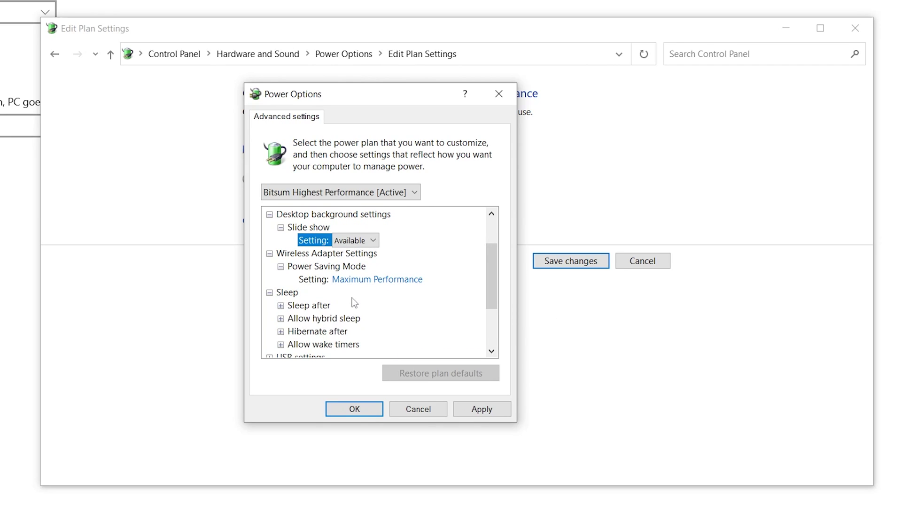
Step: Review Sleep after, hybrid sleep, Hibernate after and enabled wake timers values
scroll(353, 301, "down", 1)
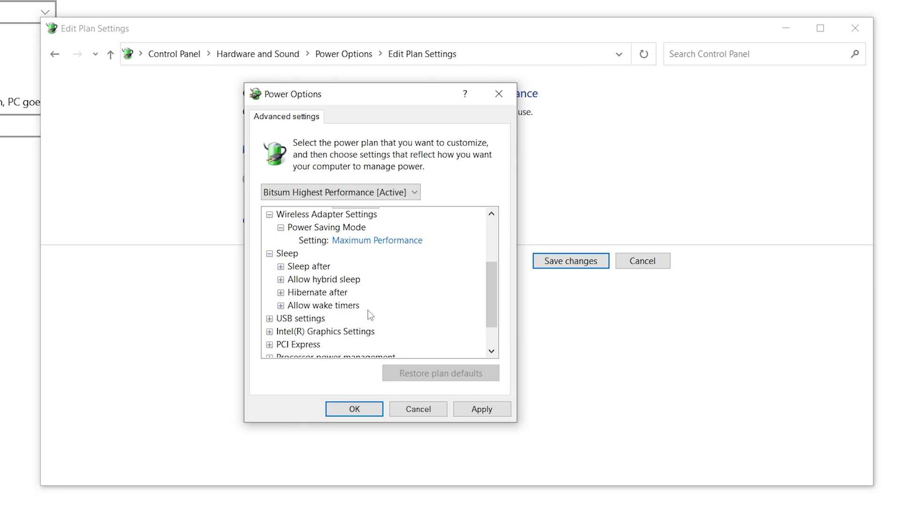
left_click(281, 267)
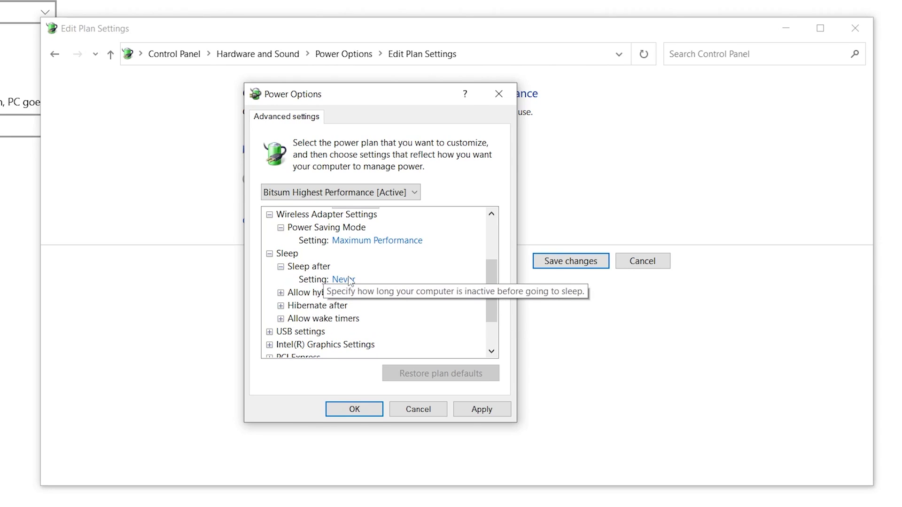
left_click(281, 294)
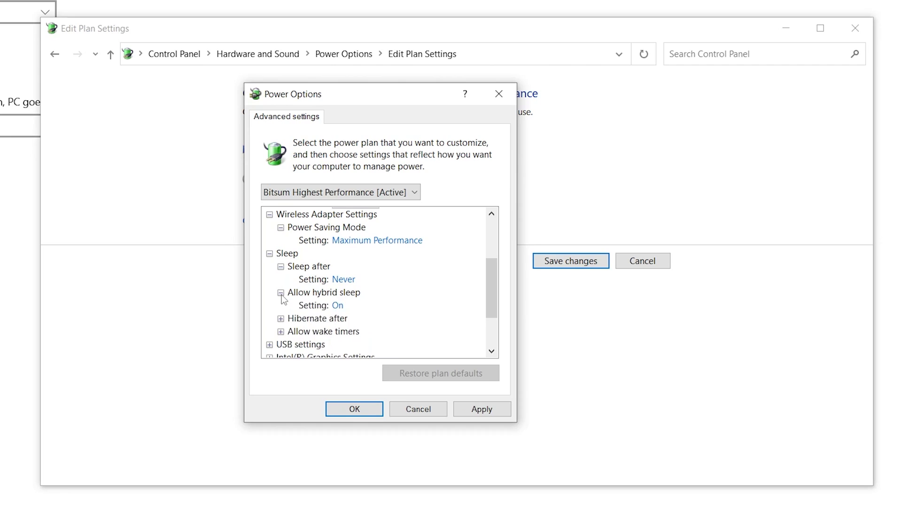
left_click(281, 319)
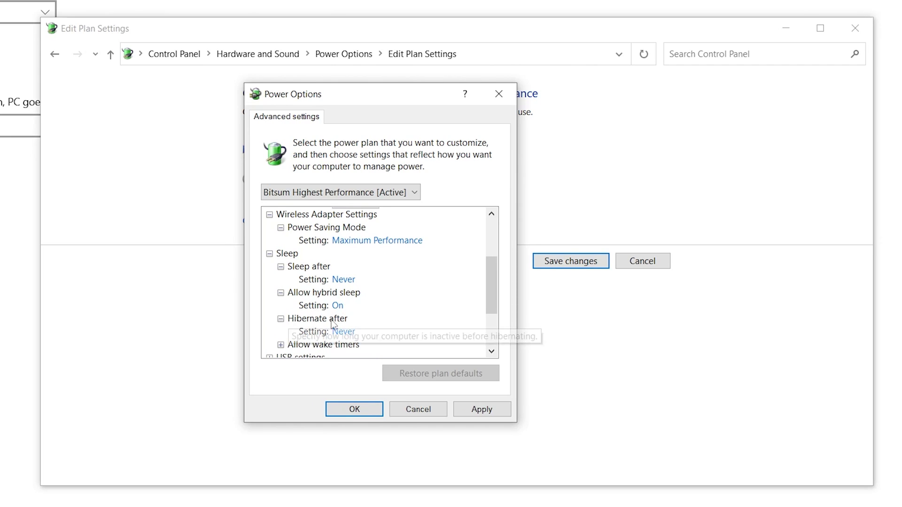
left_click(281, 346)
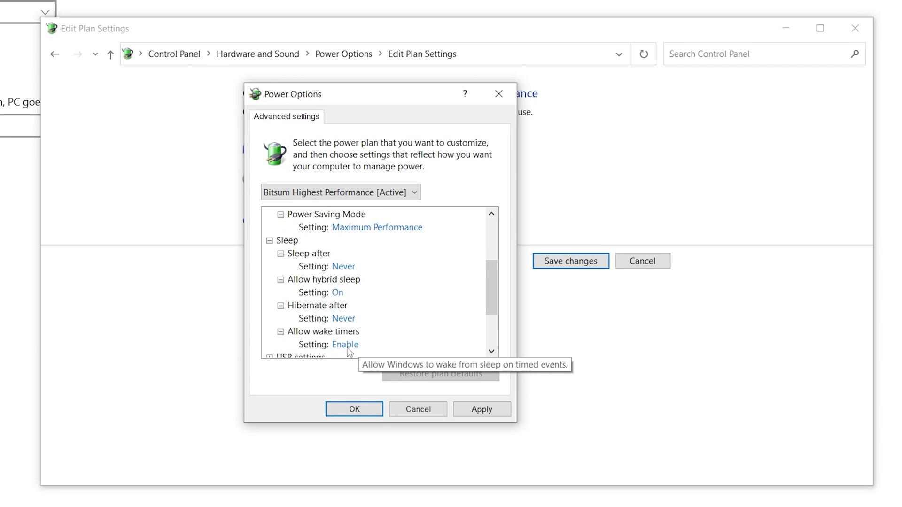
scroll(330, 336, "down", 2)
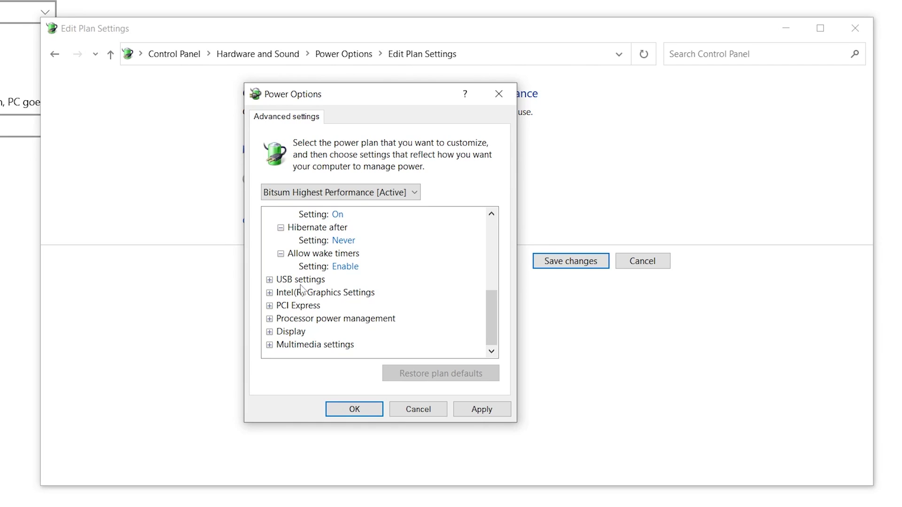
Step: Confirm USB selective suspend is enabled and Intel Graphics Power Plan is Maximum Performance
left_click(269, 281)
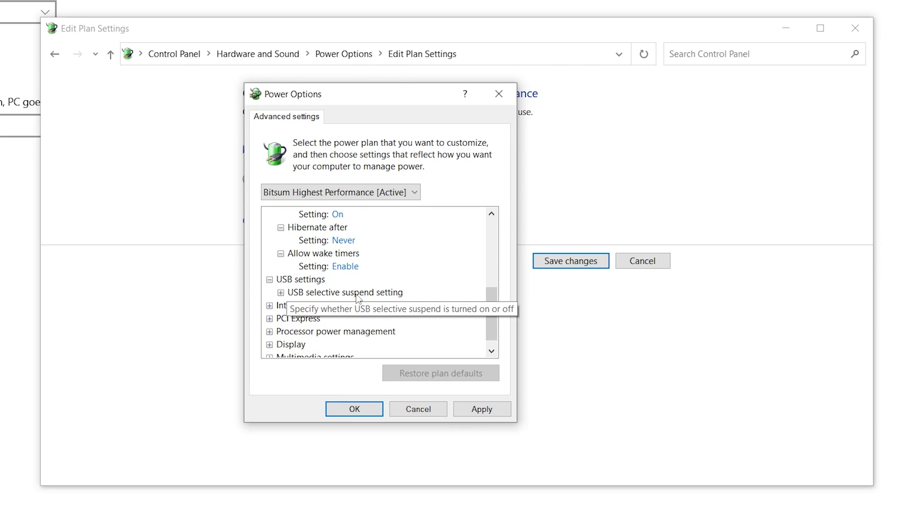
left_click(281, 293)
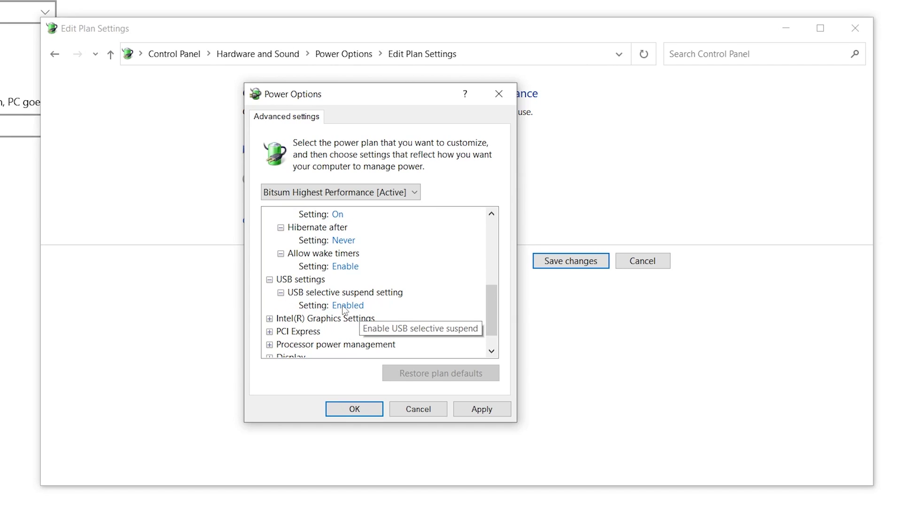
scroll(329, 311, "down", 1)
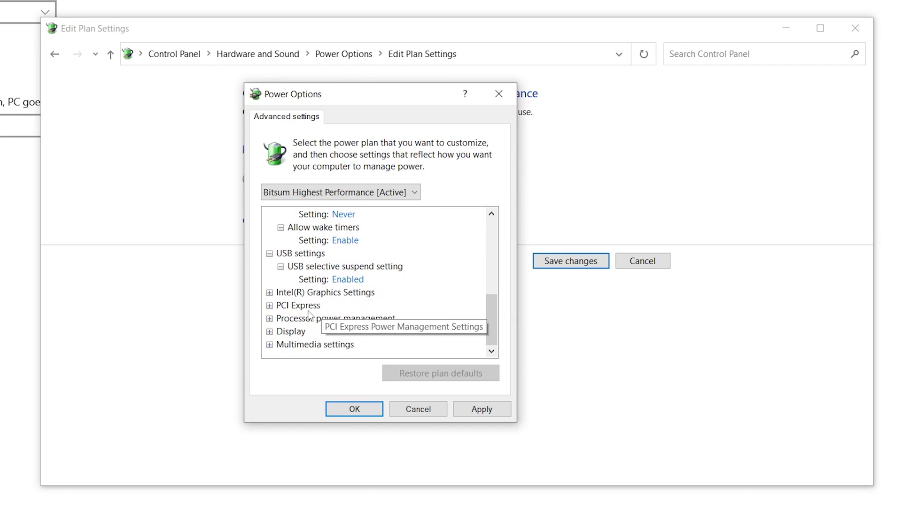
left_click(269, 293)
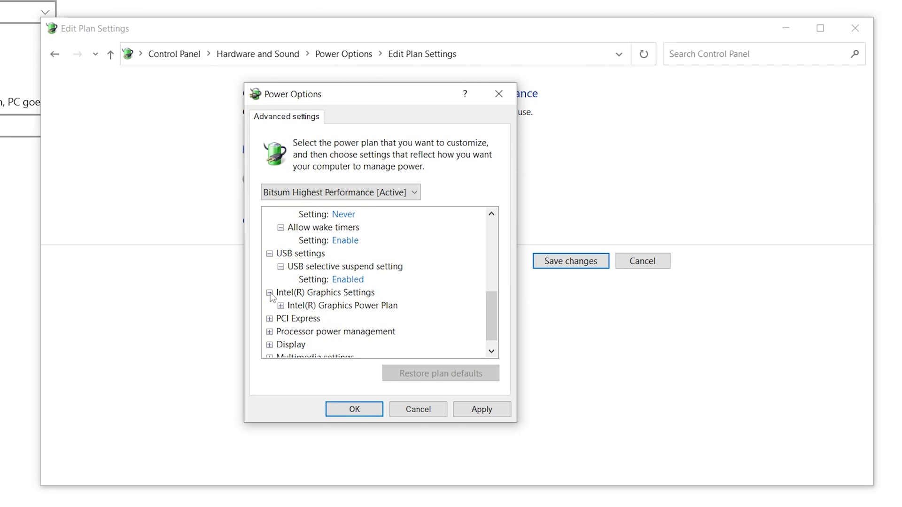
left_click(281, 306)
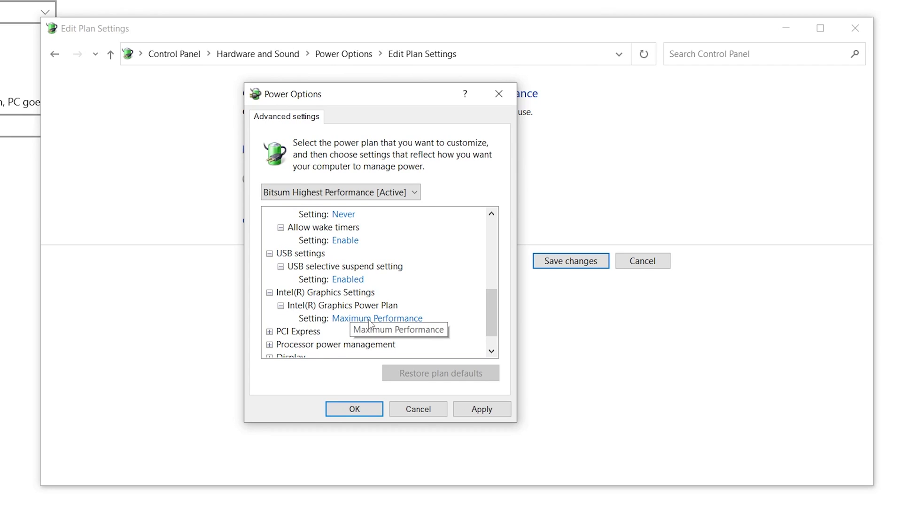
scroll(372, 324, "down", 1)
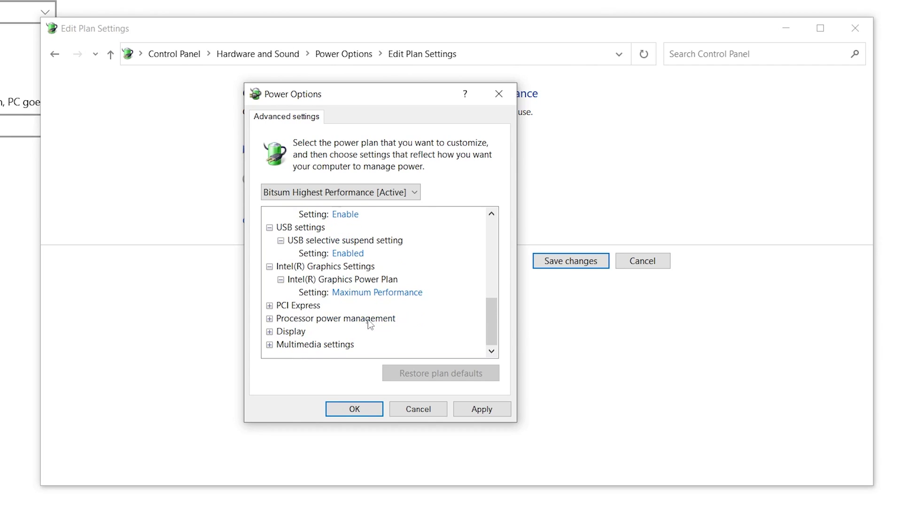
Step: Confirm PCI Express Link State Power Management is Off
left_click(270, 306)
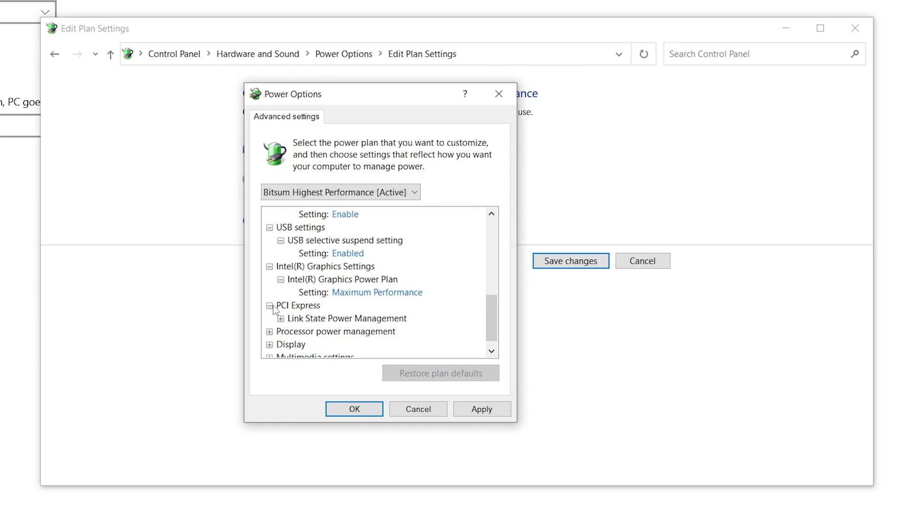
mouse_move(303, 321)
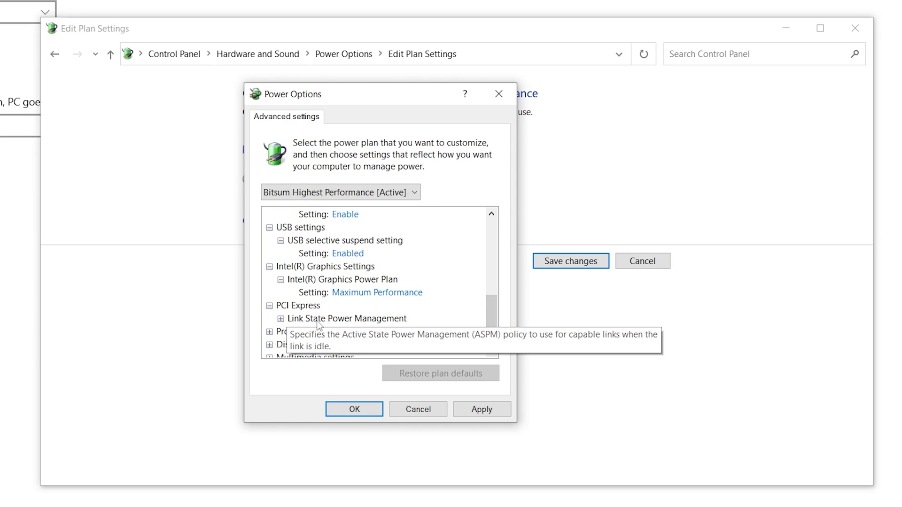
double_click(318, 321)
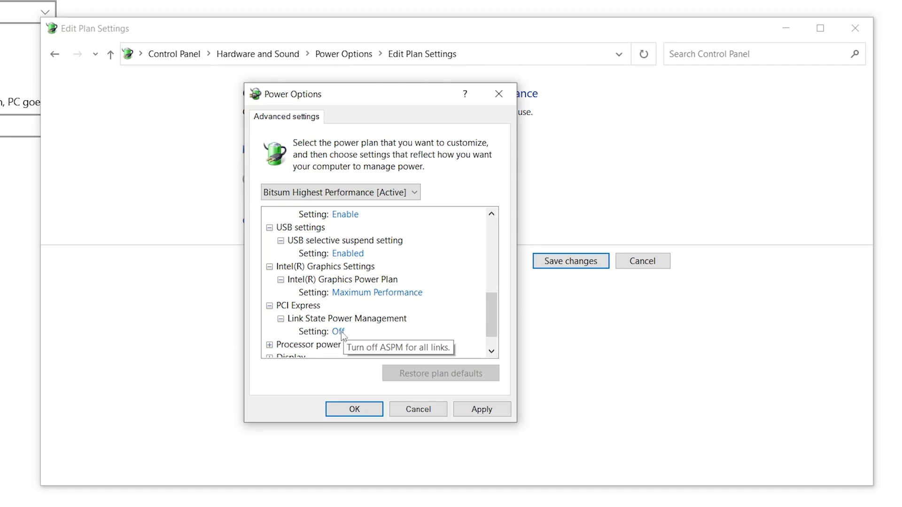
scroll(329, 332, "down", 1)
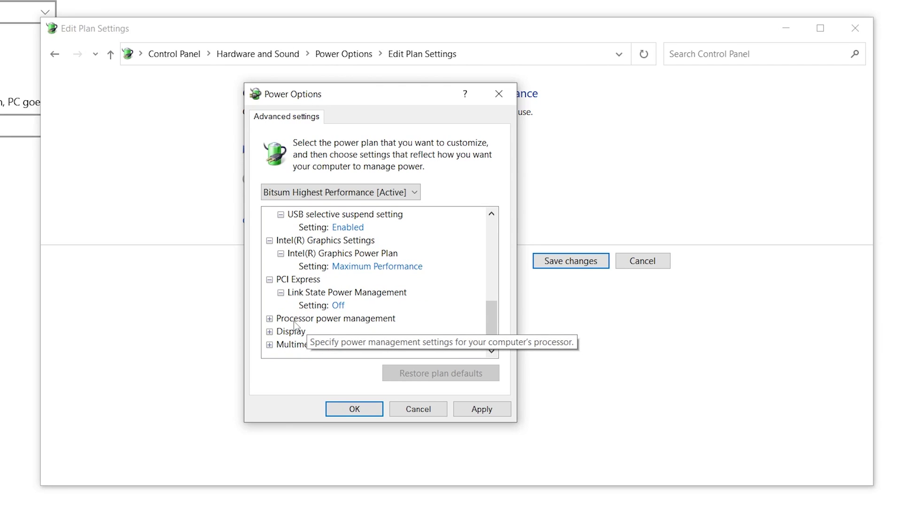
Step: Review processor power management: minimum and maximum state 100%, cooling policy Active
left_click(271, 319)
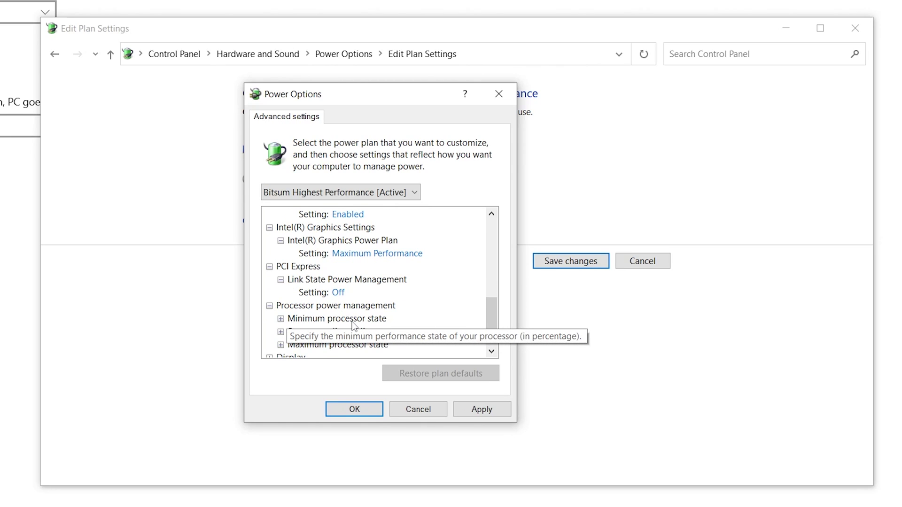
double_click(320, 322)
scroll(308, 324, "down", 1)
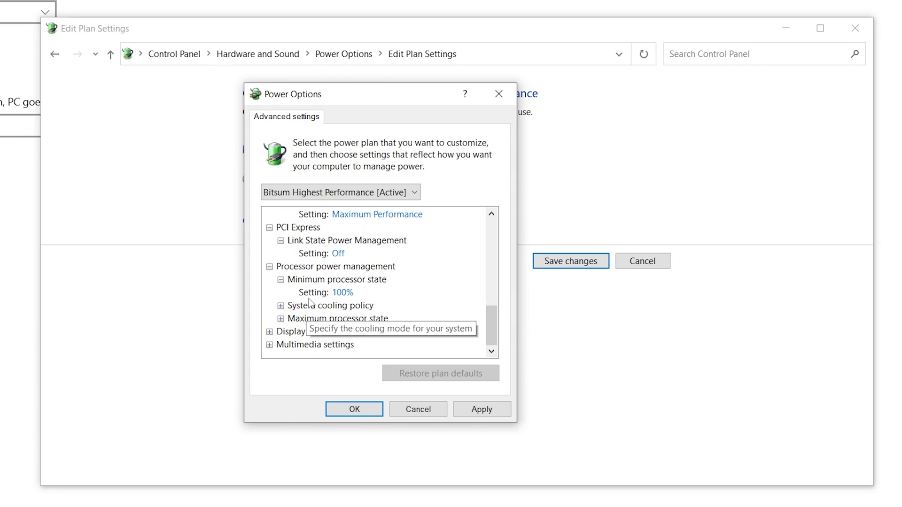
left_click(281, 306)
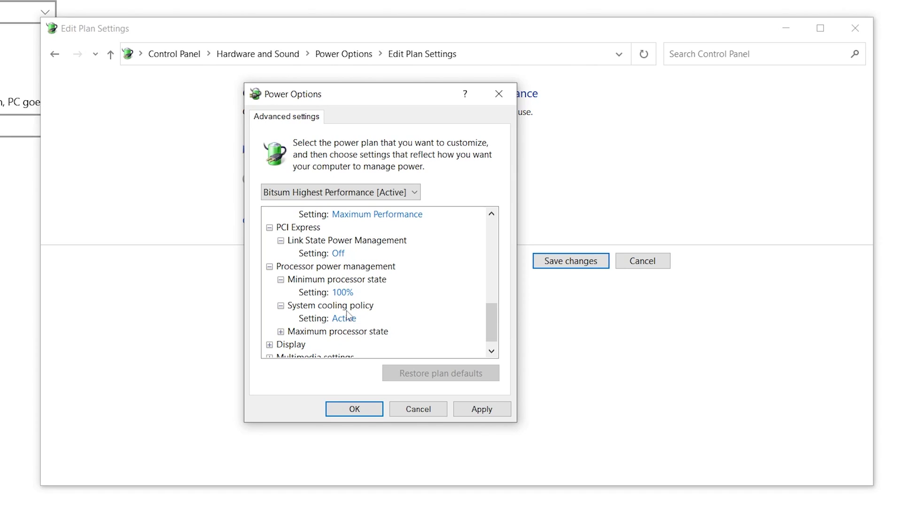
double_click(315, 333)
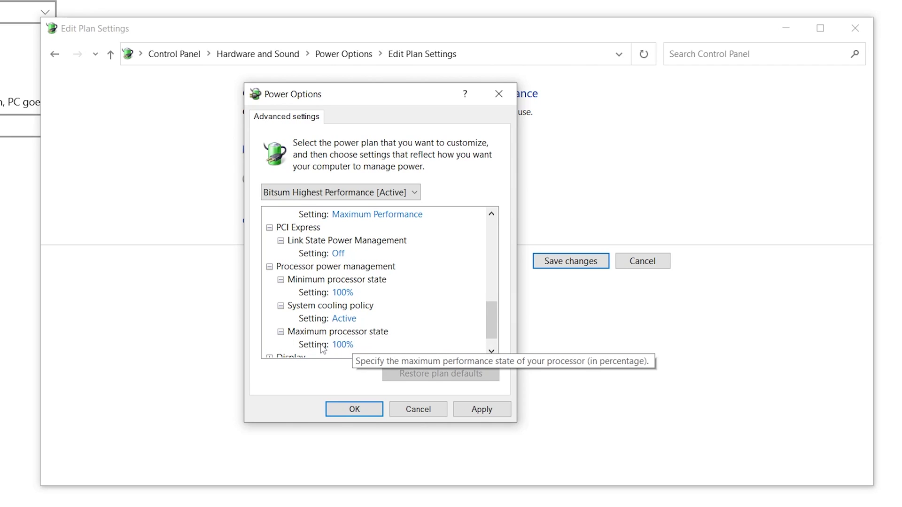
scroll(322, 349, "down", 1)
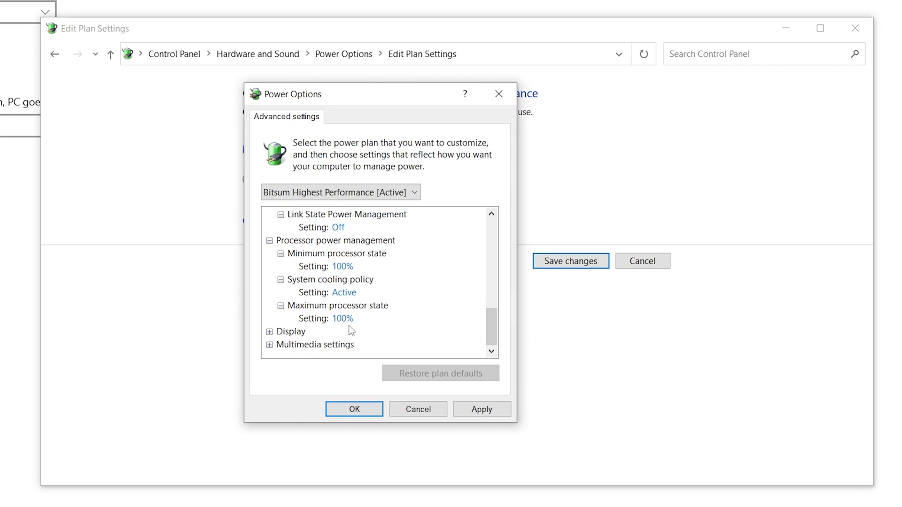
Step: Check that the display turns off after 15 Minutes
left_click(269, 333)
scroll(291, 336, "down", 1)
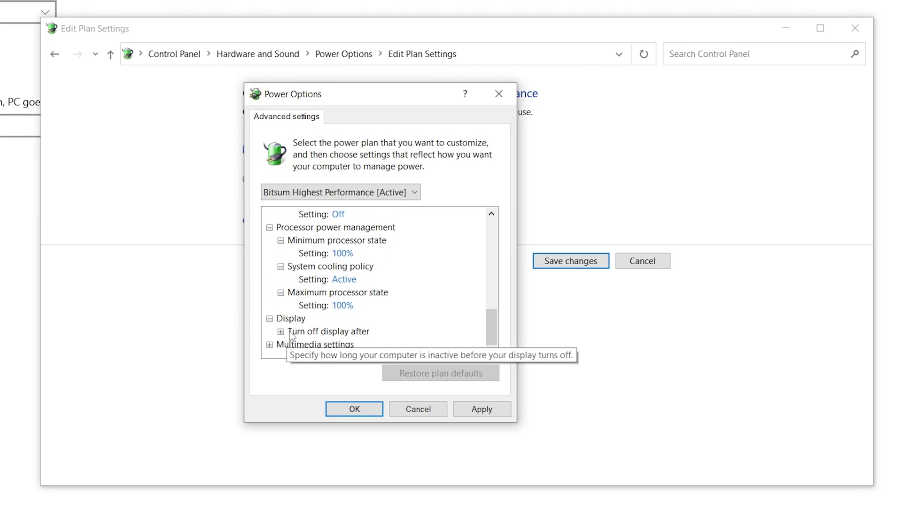
left_click(283, 335)
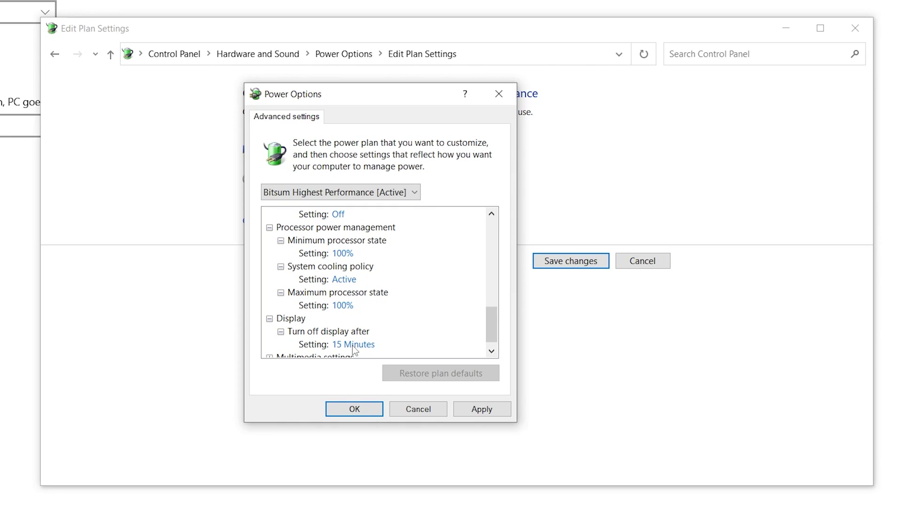
scroll(354, 350, "down", 1)
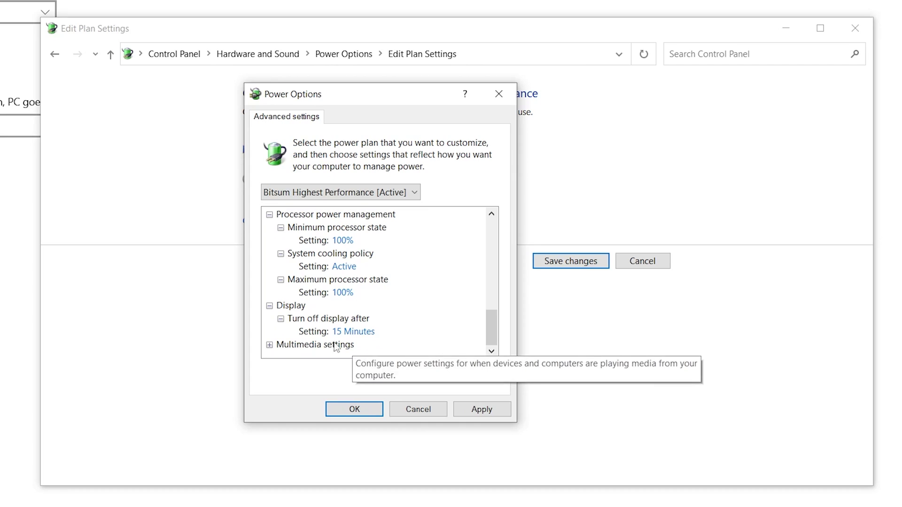
Step: Review multimedia settings: Prevent idling to sleep, video playback bias, Optimize video quality
left_click(270, 346)
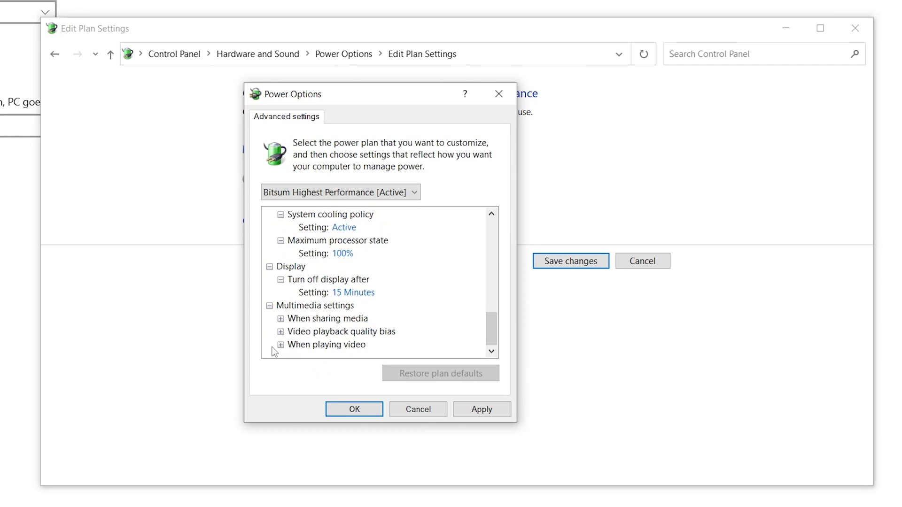
left_click(280, 319)
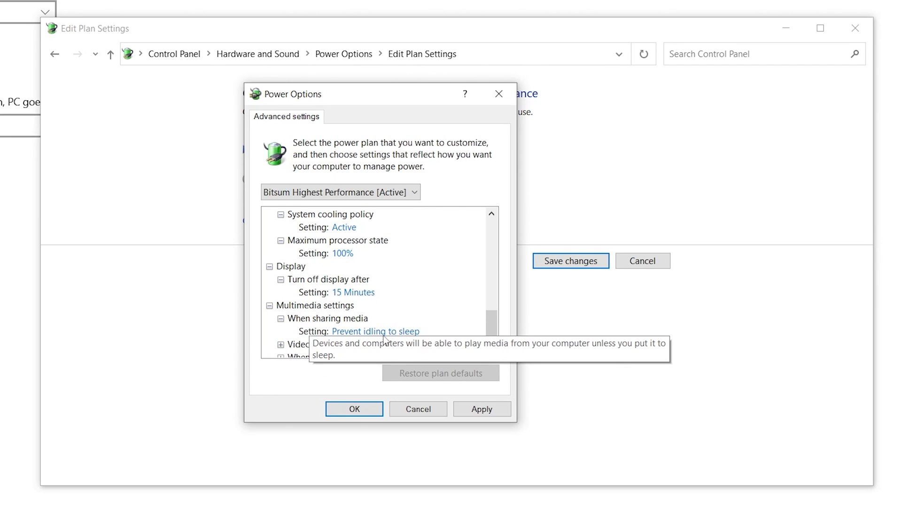
left_click(280, 345)
scroll(339, 336, "down", 1)
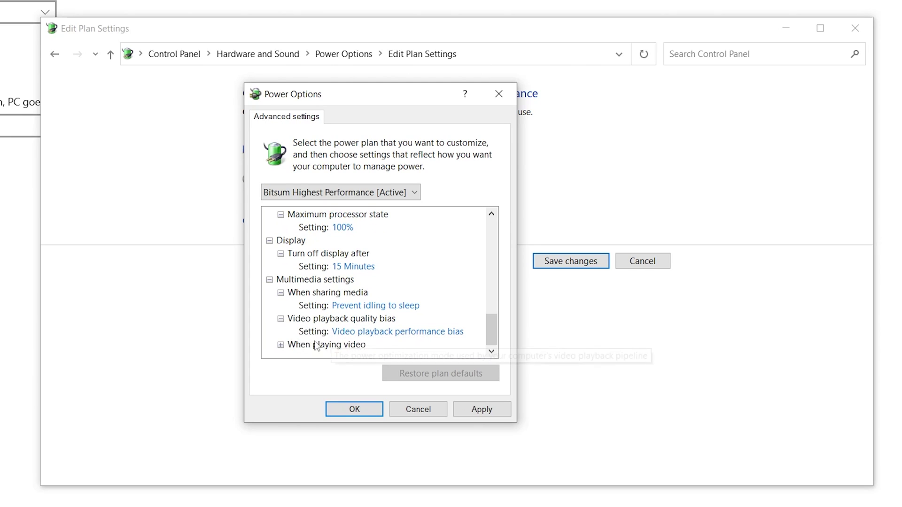
left_click(280, 346)
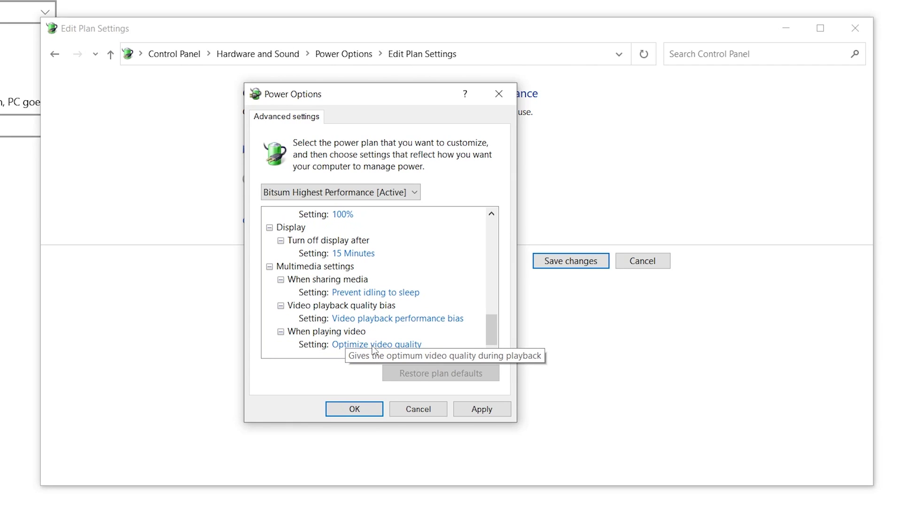
Step: Apply and confirm the advanced settings, then save the Bitsum plan changes
left_click(480, 410)
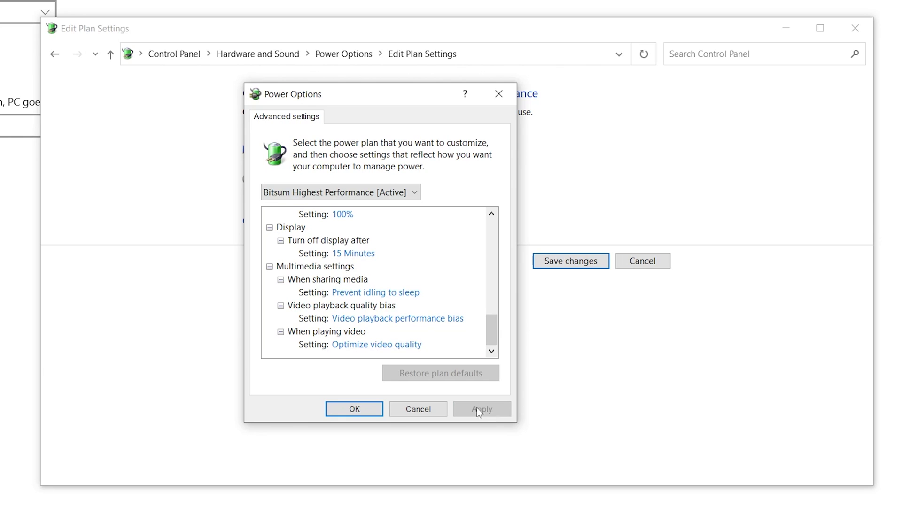
left_click(353, 408)
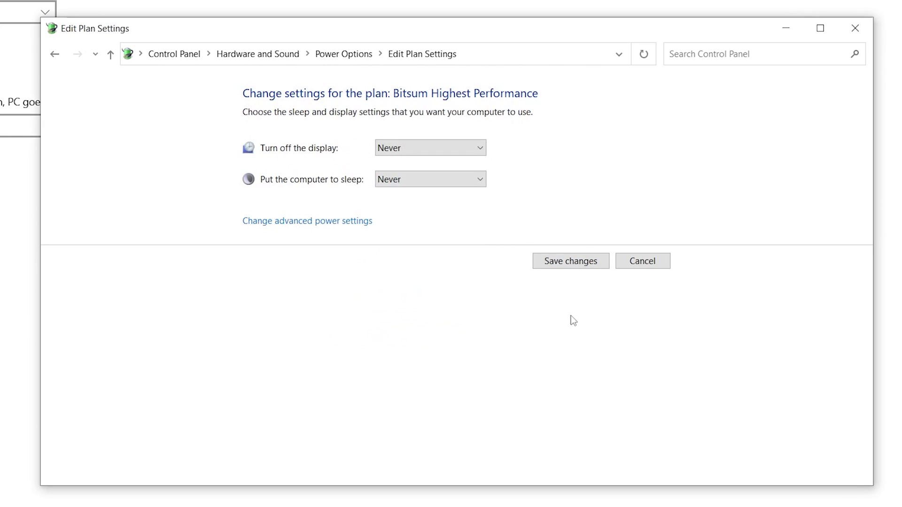
left_click(570, 262)
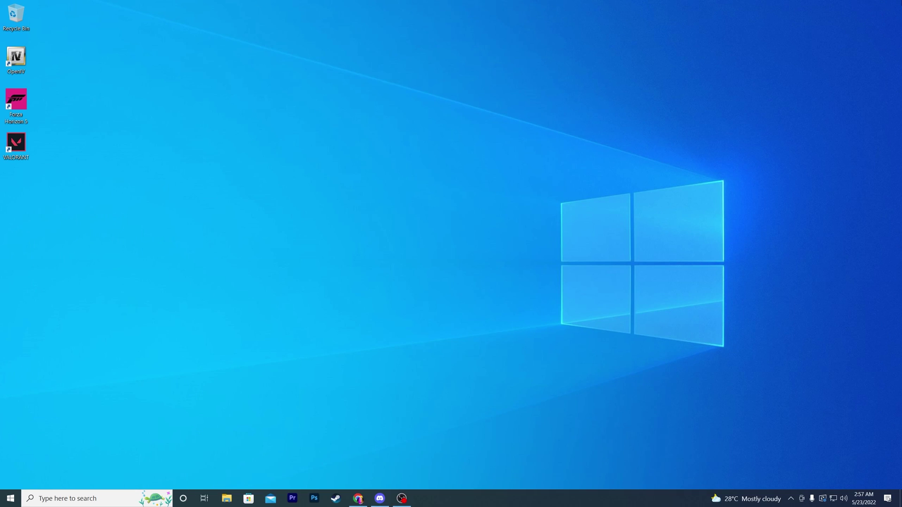
Step: Open System Properties' Advanced tab via This PC Properties and centre the window
left_click(85, 498)
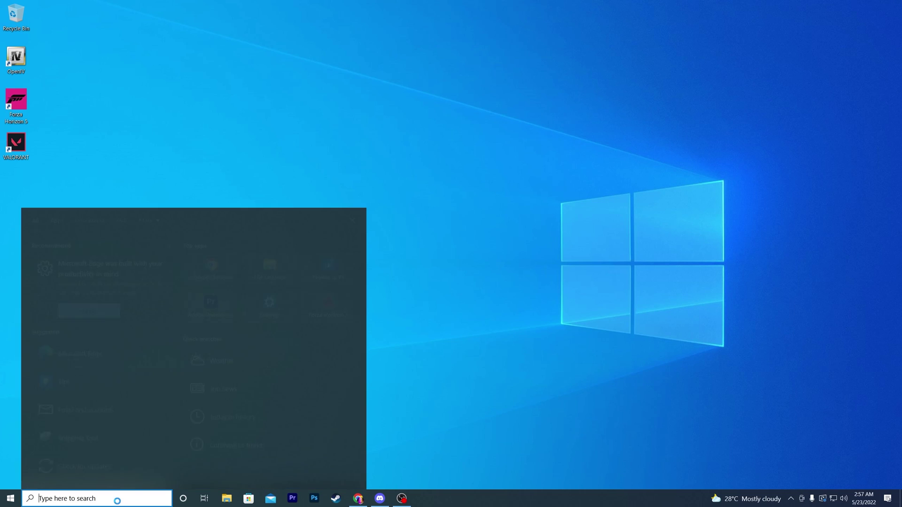
type("this")
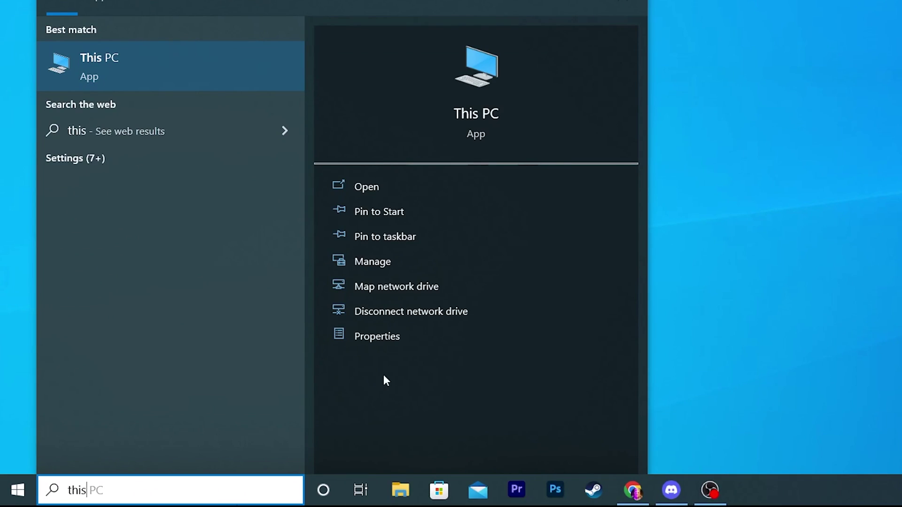
left_click(387, 342)
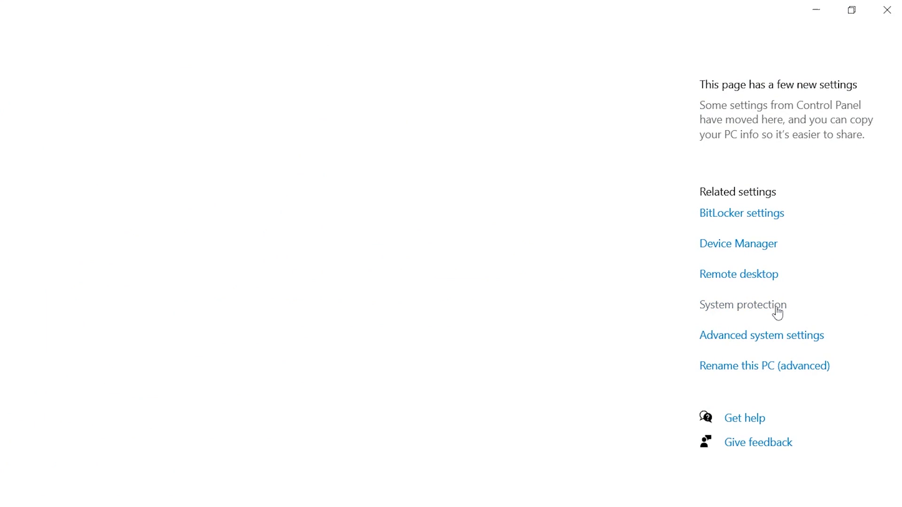
left_click(786, 344)
left_click_drag(14, 84, 483, 92)
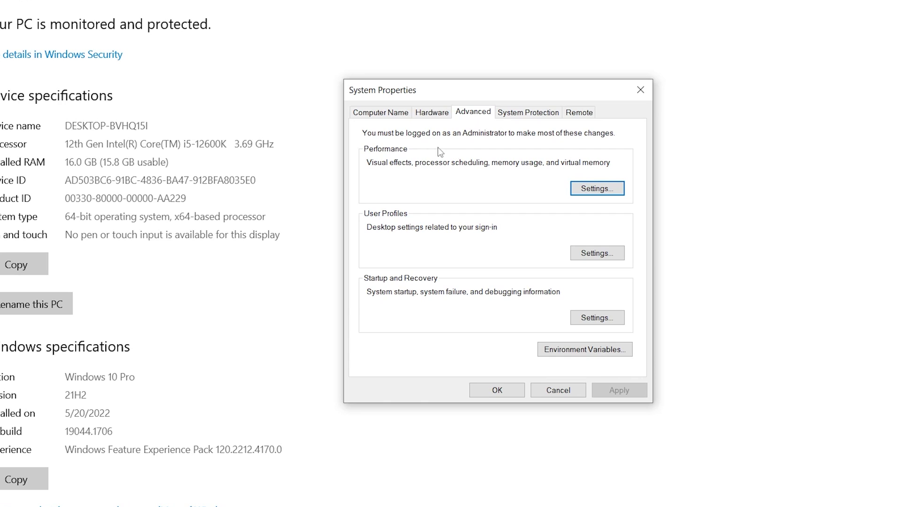
Step: Open the Performance Options Visual Effects settings from the Advanced tab
left_click(595, 192)
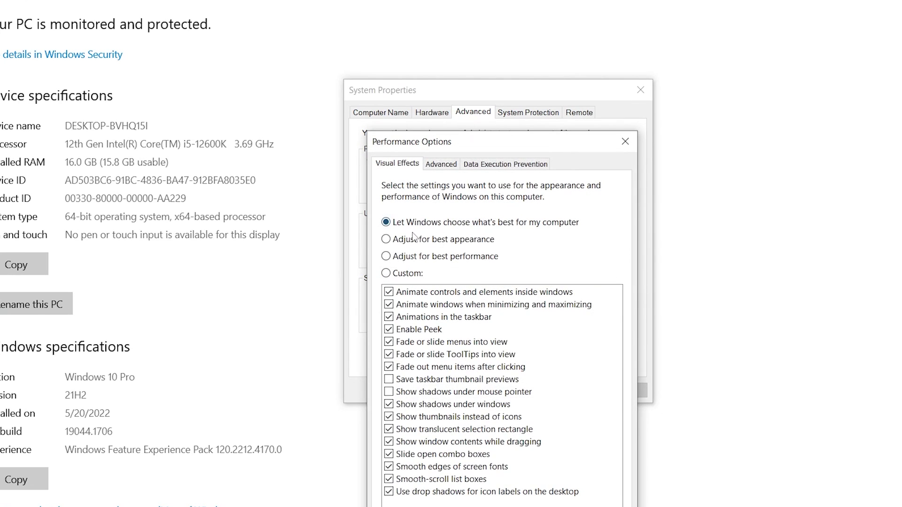